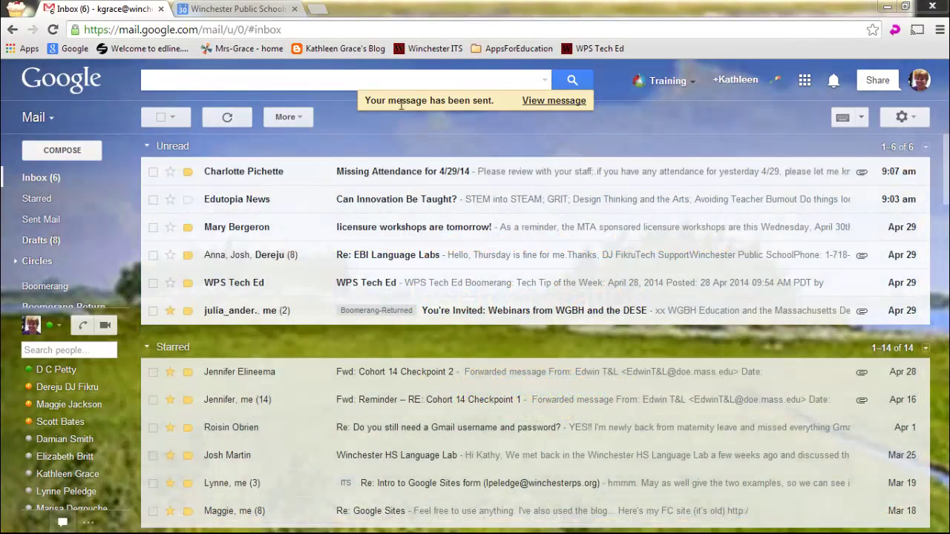
Step: Start a new email addressed to the ITS contact group and your own address
left_click(55, 151)
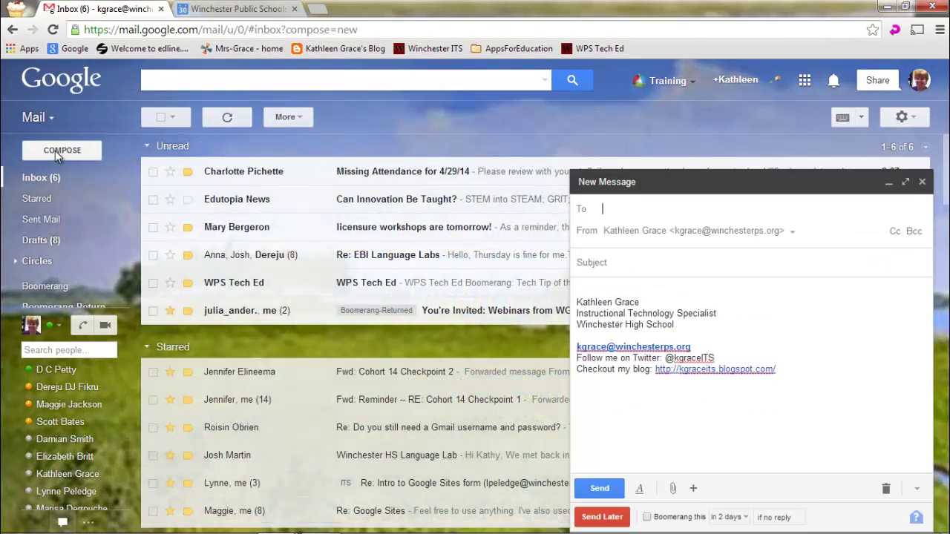
type("ITS")
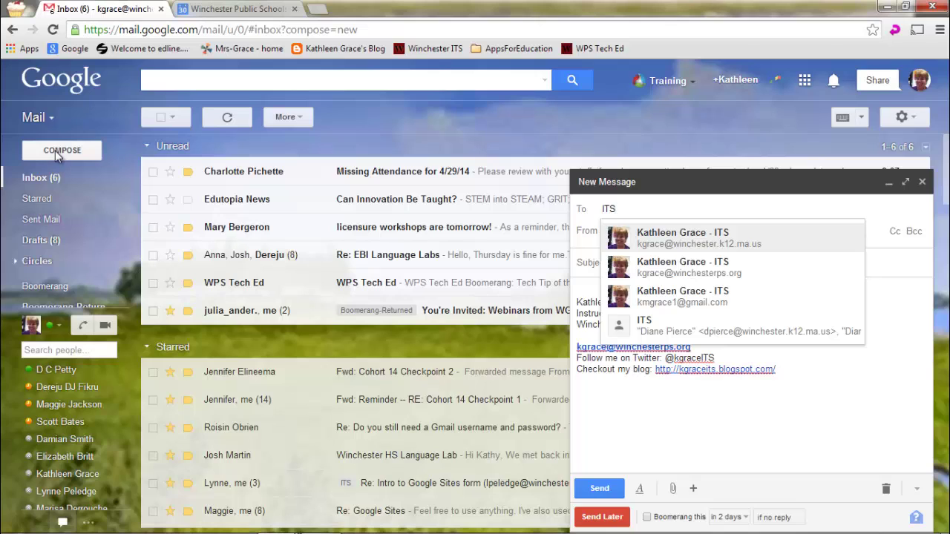
left_click(684, 334)
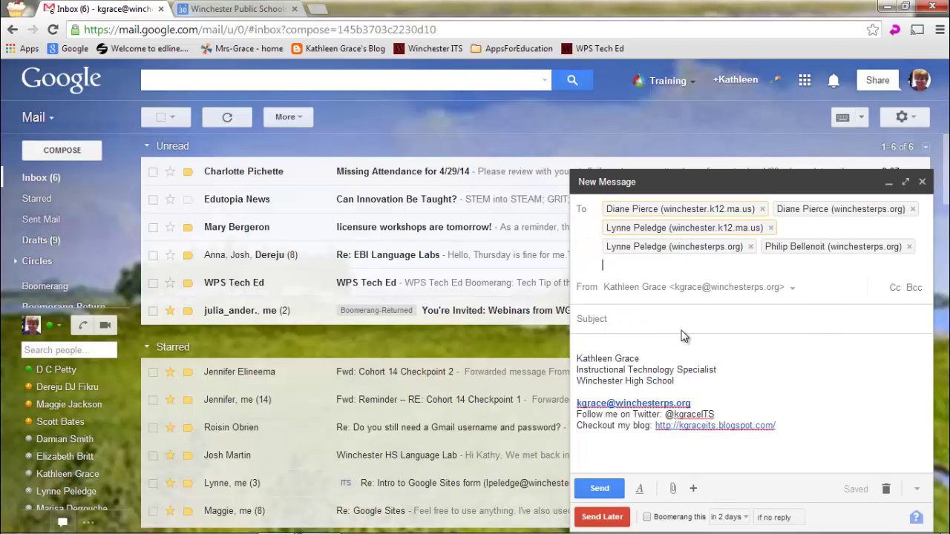
type("kgrace")
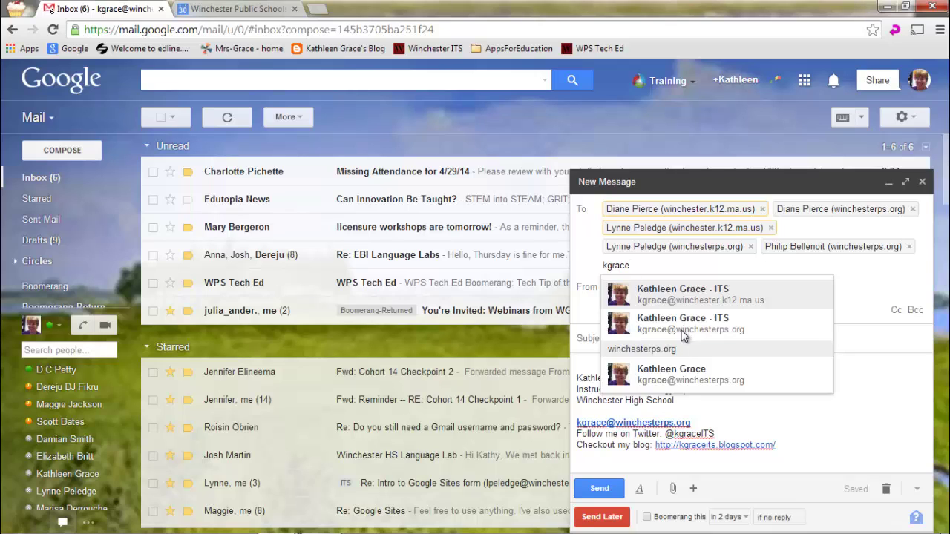
left_click(687, 330)
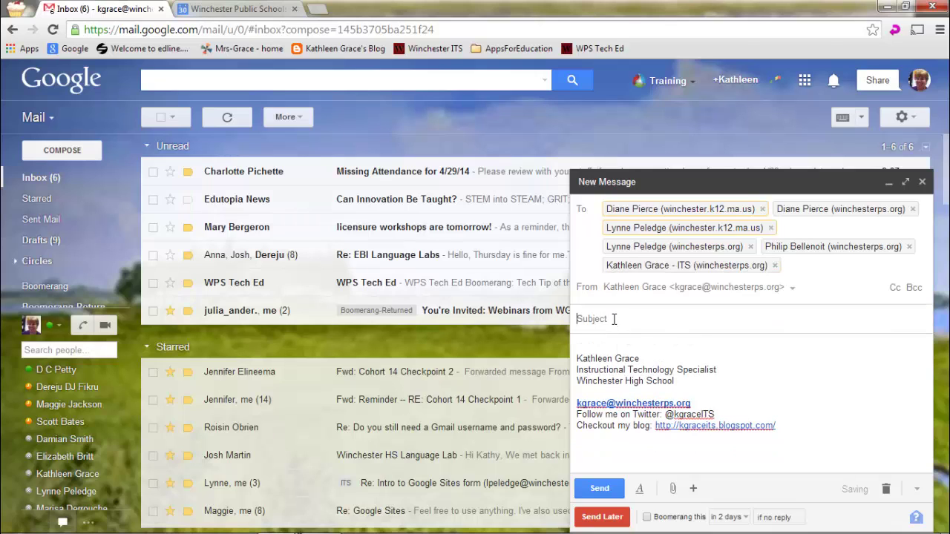
Step: Enter the subject 'Let's meet to discuss ITS' and move into the message body
left_click(614, 325)
type("Let's meet")
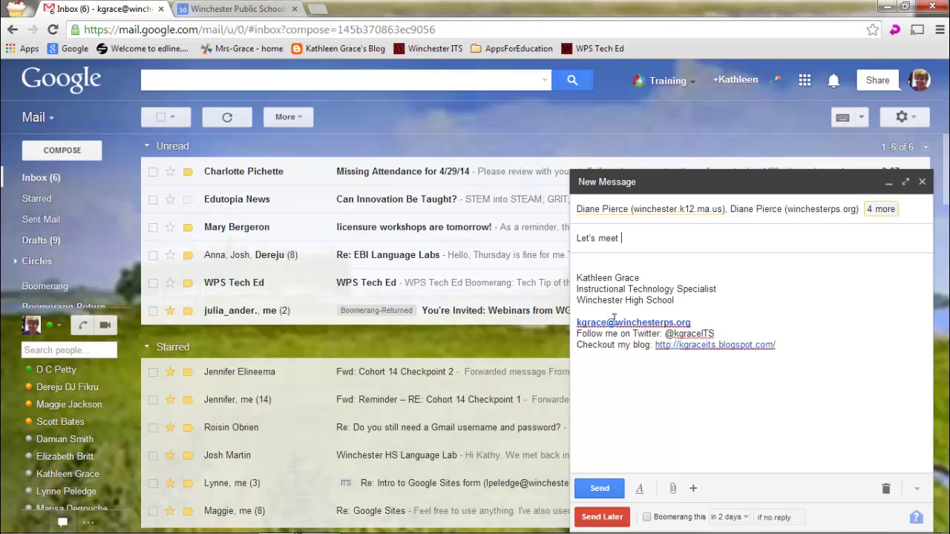
type(" to discuss ITS")
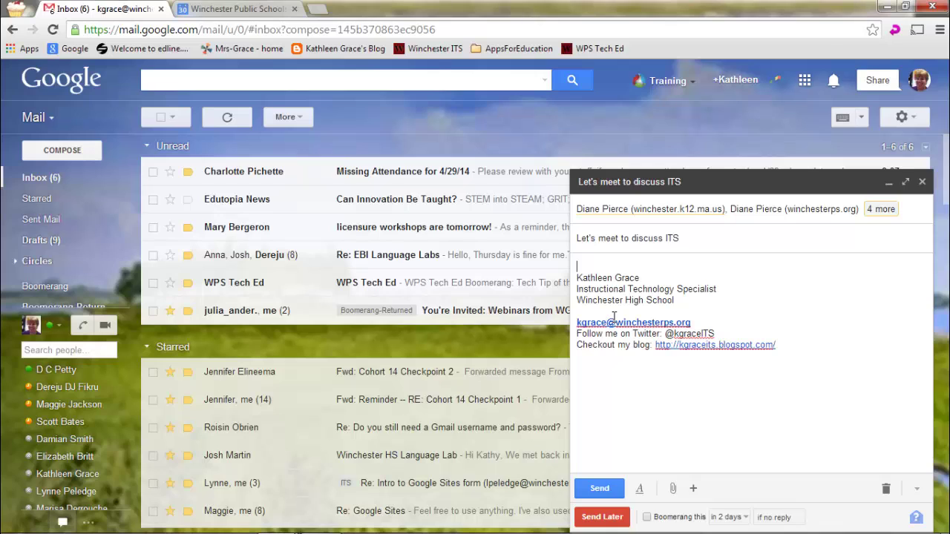
key("Tab")
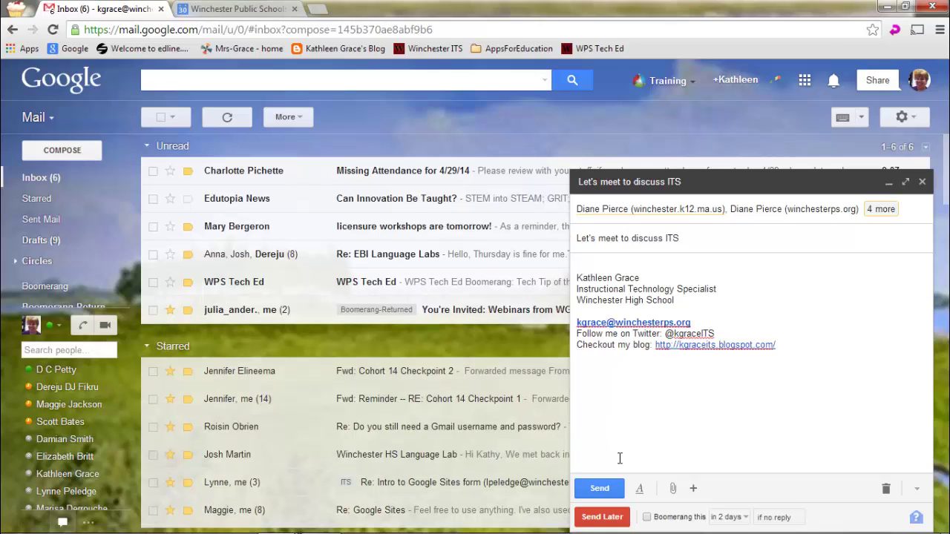
mouse_move(694, 487)
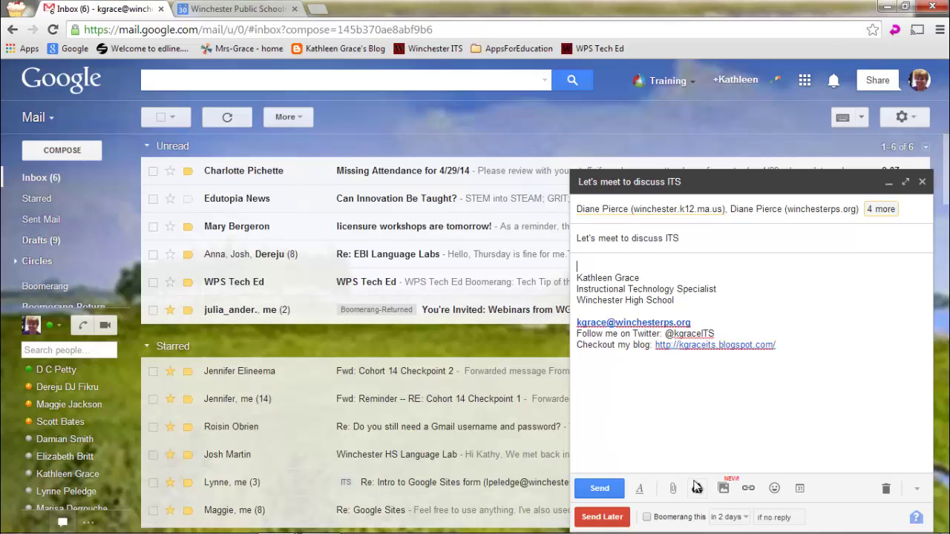
Step: Add a calendar invitation dated May 2, starting at 12:00pm
left_click(800, 490)
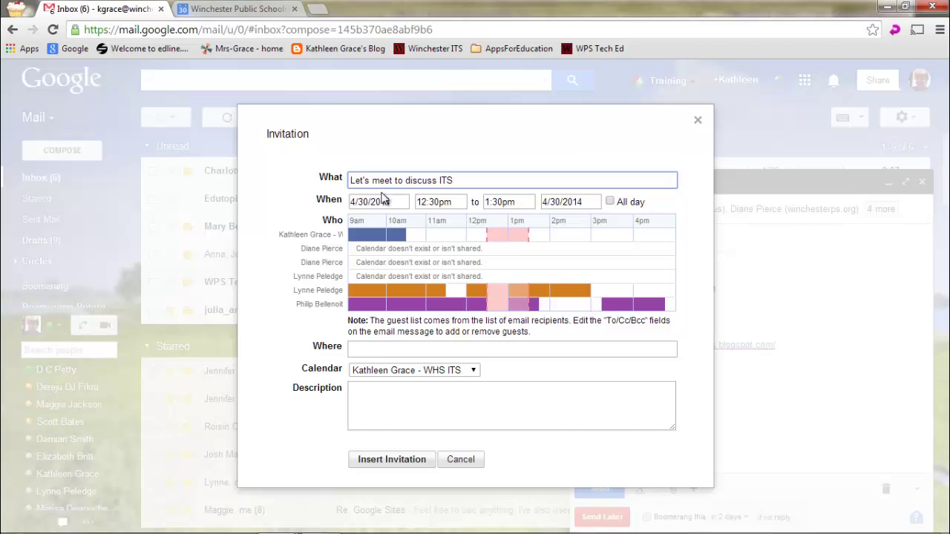
left_click(377, 202)
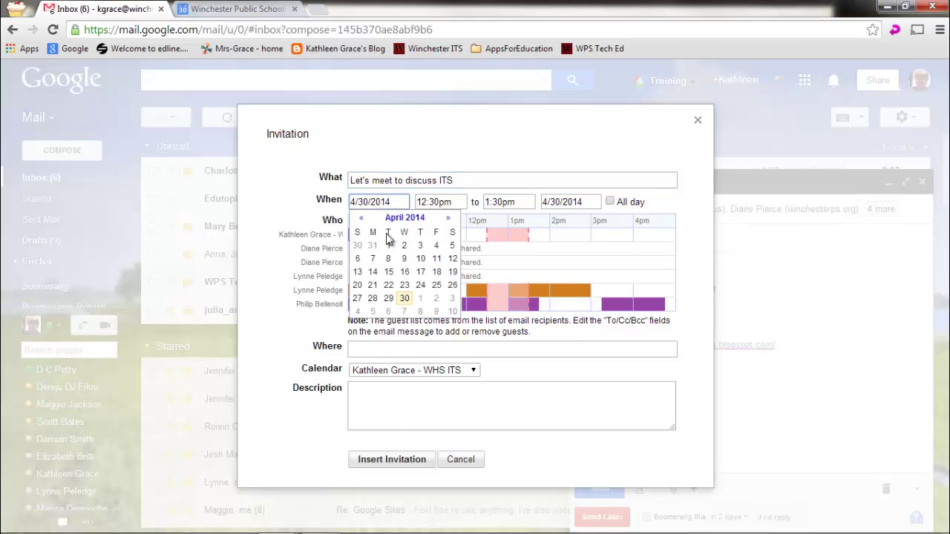
left_click(437, 300)
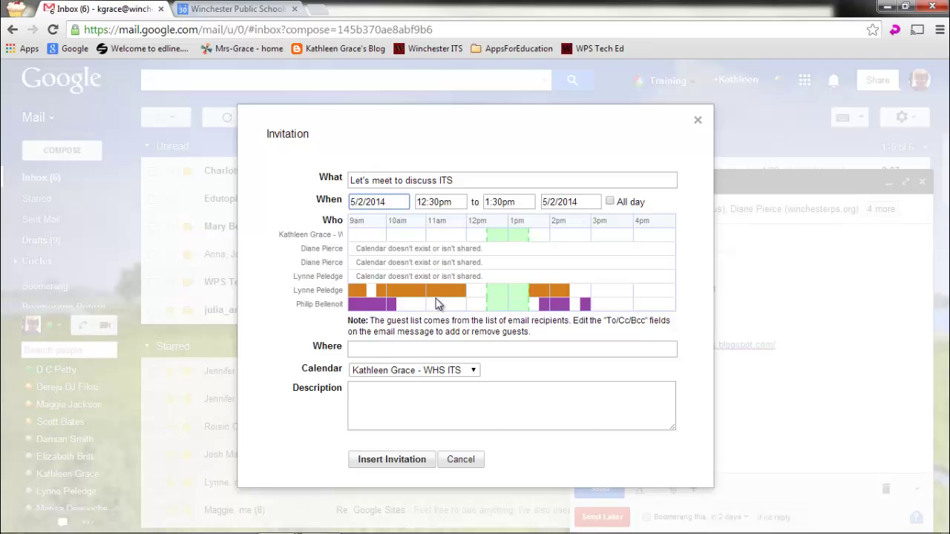
left_click(428, 201)
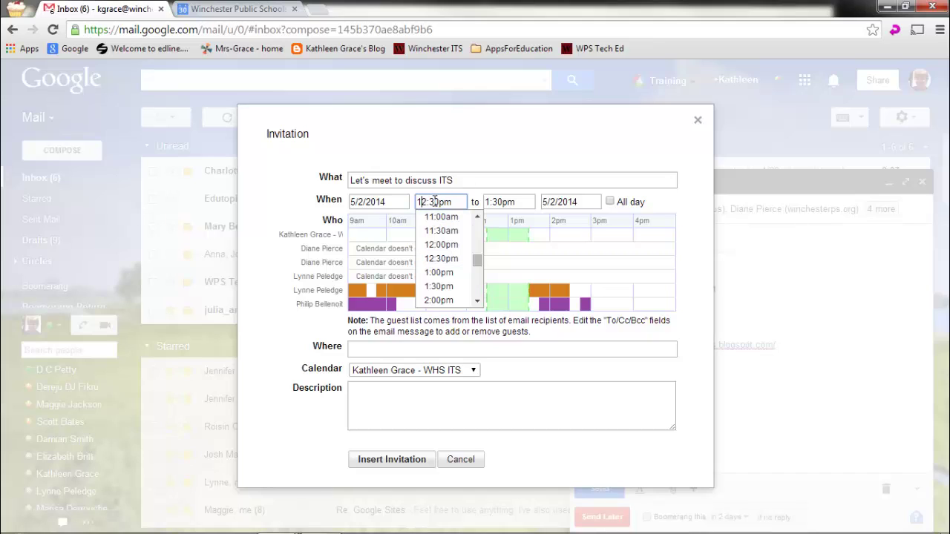
left_click(435, 246)
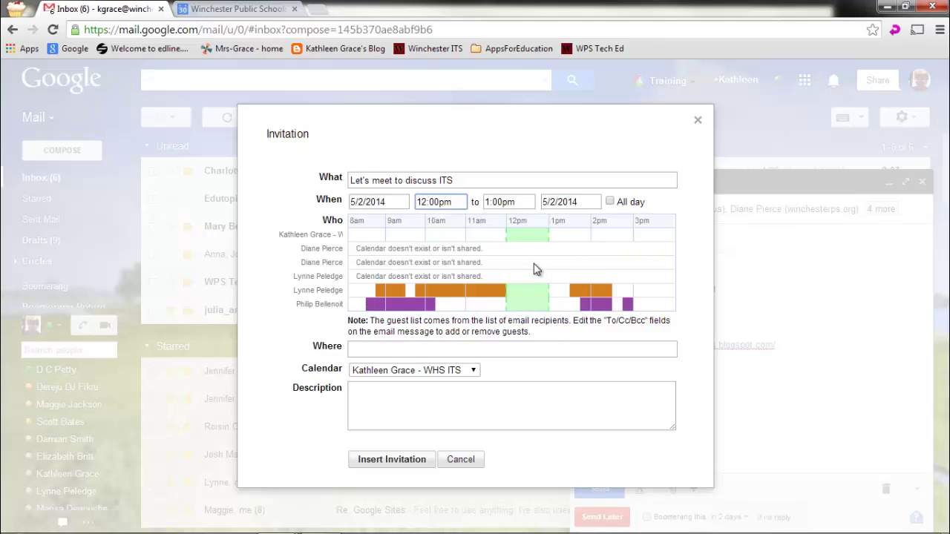
Step: Set the invitation location to WHS A103 and description 'Lets meet up to discuss ITS'
left_click(376, 352)
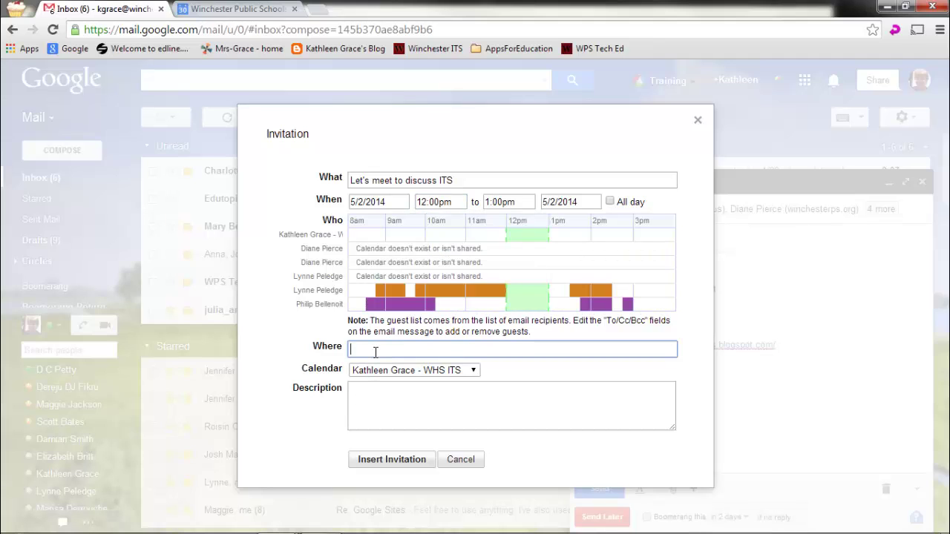
type("WHS A103")
left_click(371, 391)
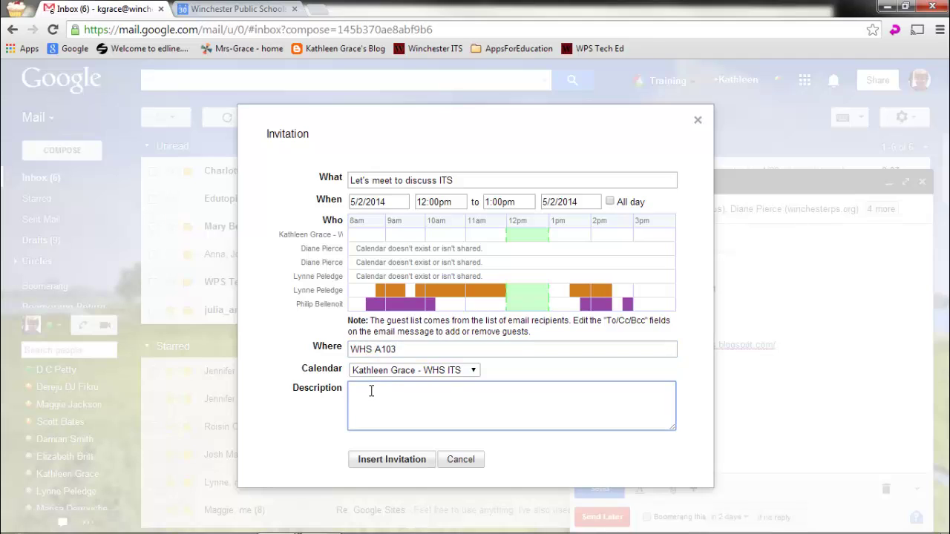
type("Lets meet up to discuss ITSM")
key("BackSpace")
Step: Insert the May 2 invitation into the draft and send the email
left_click(391, 464)
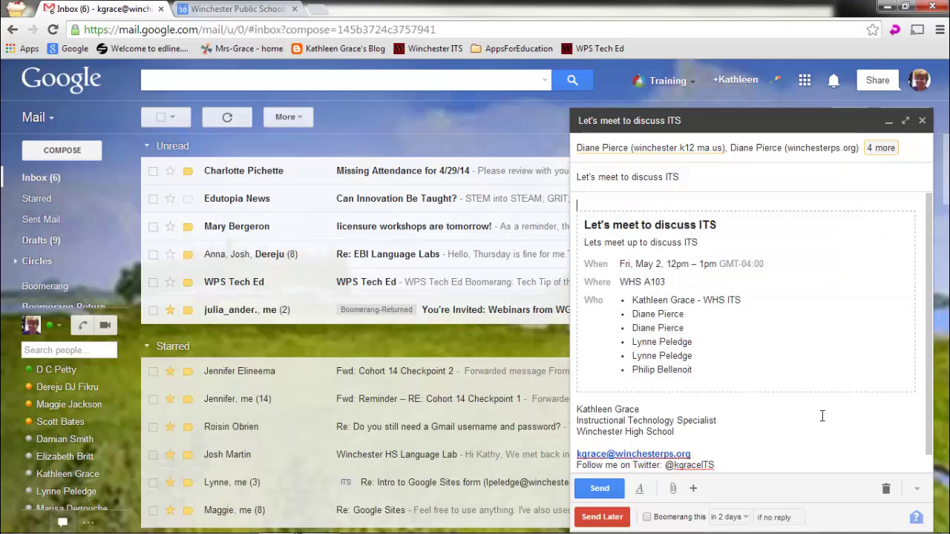
left_click(600, 489)
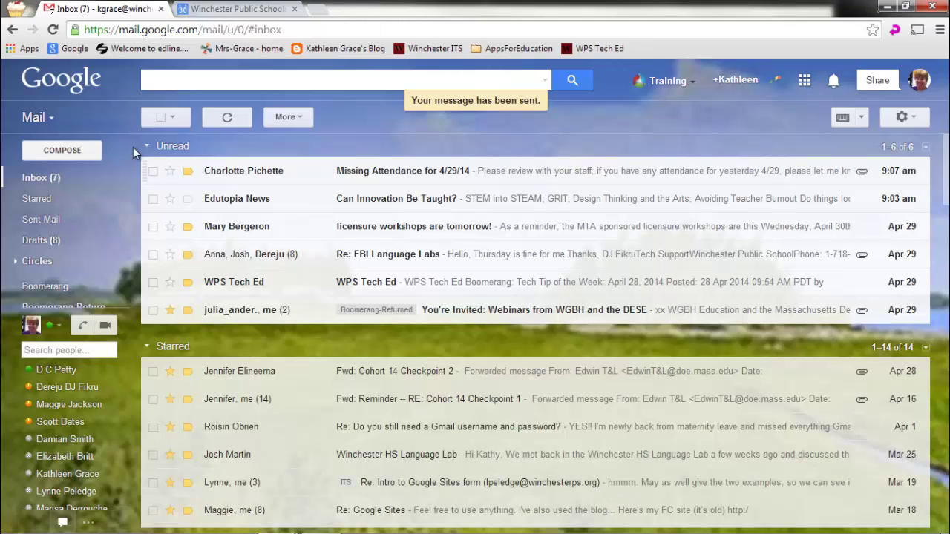
Step: Reload the inbox and open the received 'Let's meet to discuss ITS' invitation
left_click(53, 30)
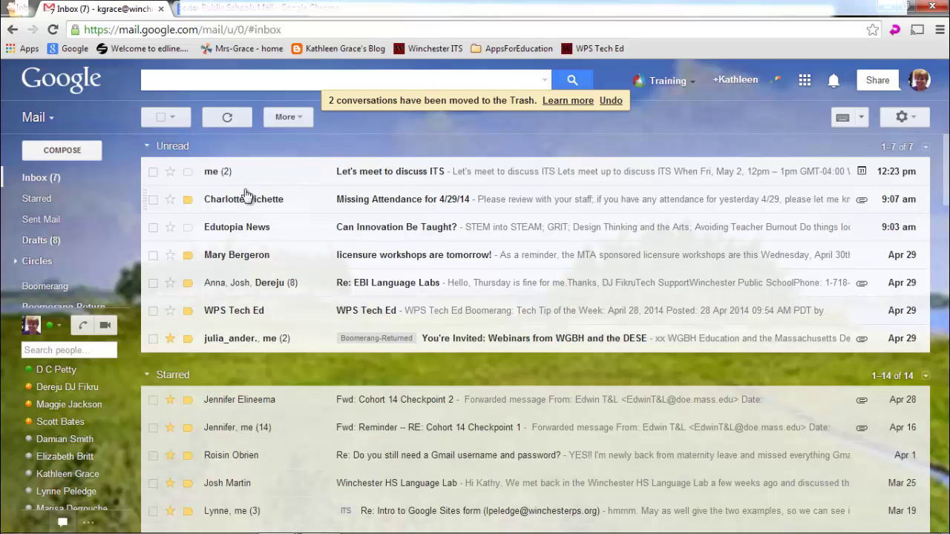
left_click_drag(367, 187, 366, 180)
left_click(368, 176)
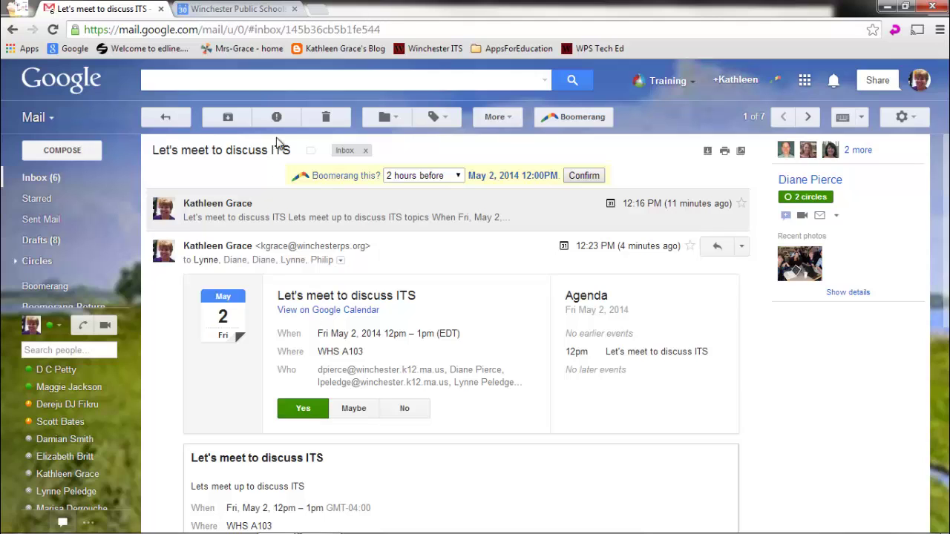
Step: Go to Calendar and open the Friday 12pm–1pm meeting in the full event editor
left_click(239, 9)
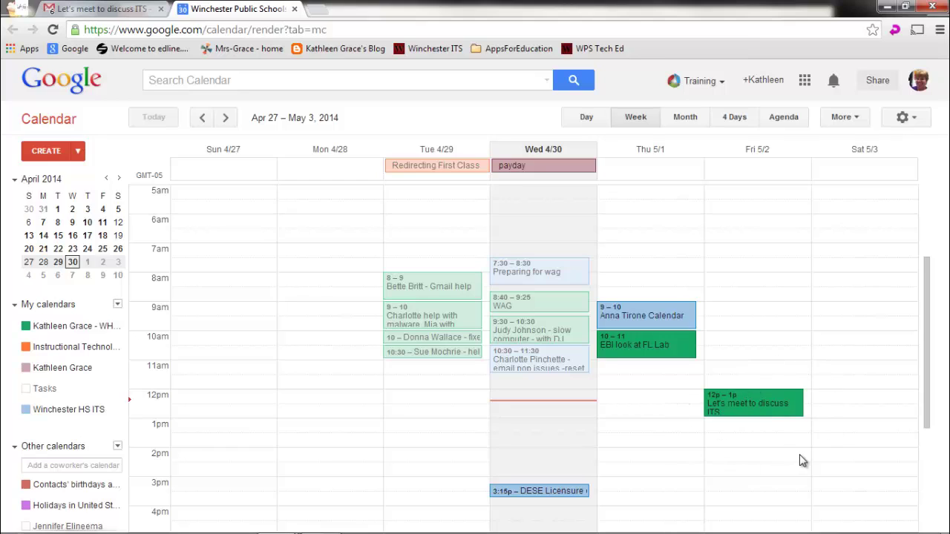
left_click(767, 412)
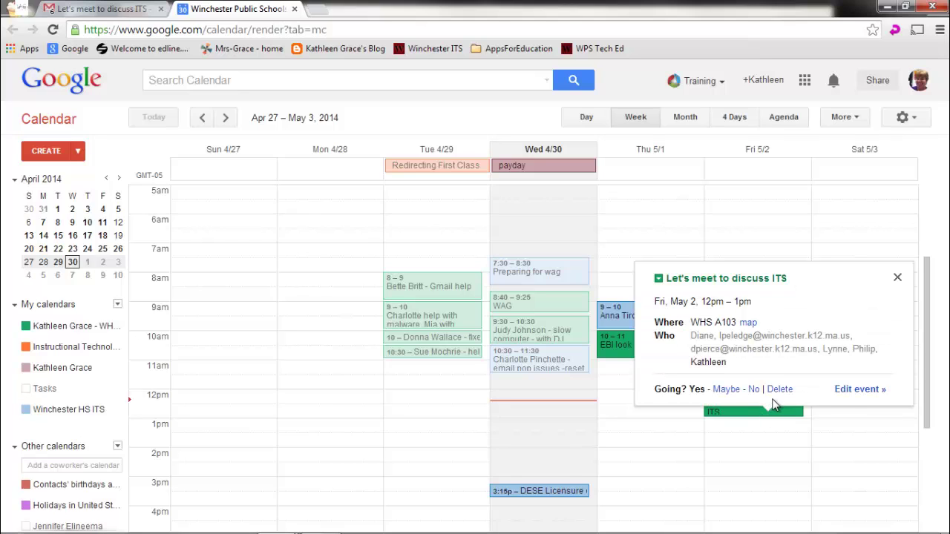
left_click(849, 398)
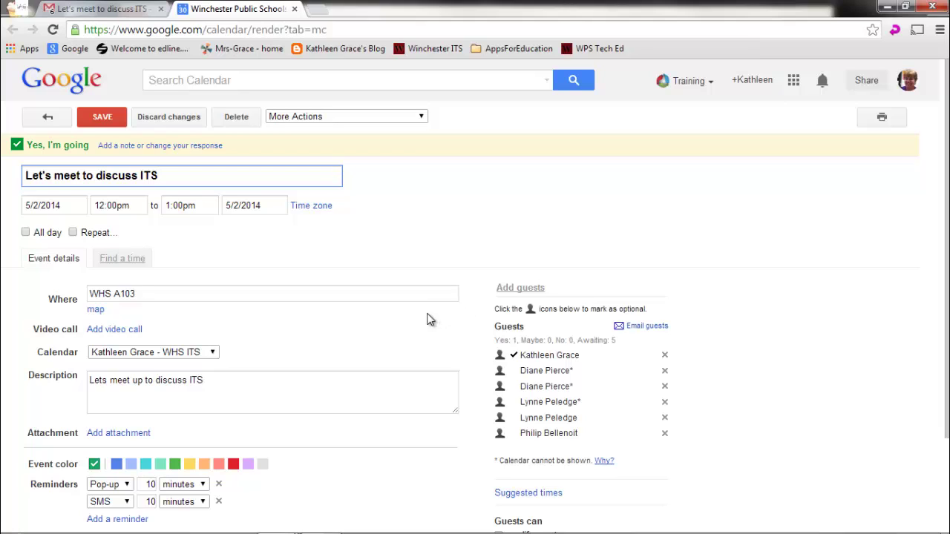
Step: Save the event, move it to 12:30pm–1:30pm, and email guests the new time
left_click(104, 119)
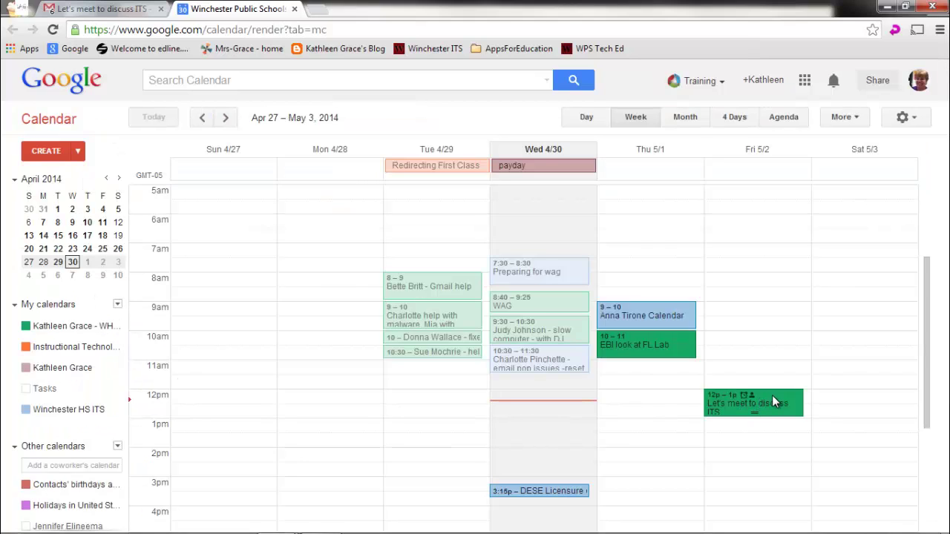
left_click_drag(777, 403, 776, 420)
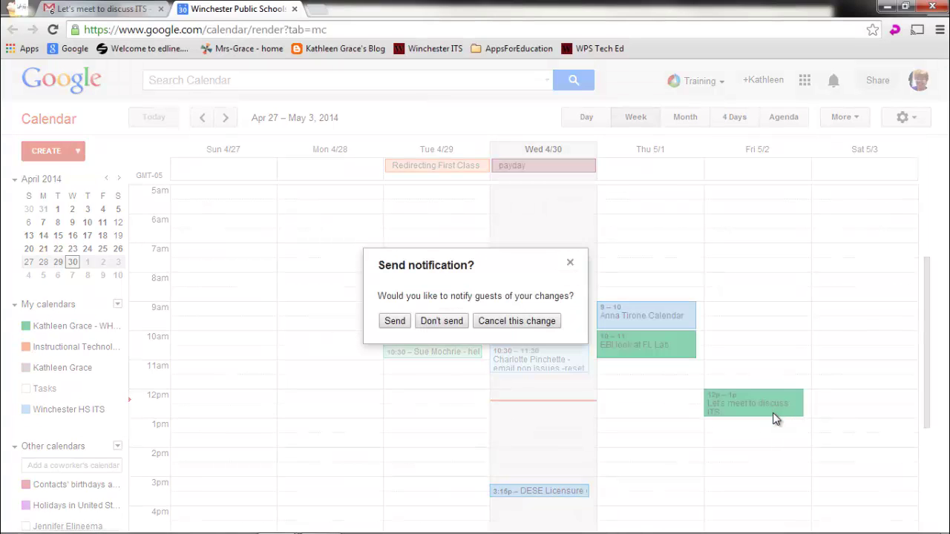
left_click(395, 322)
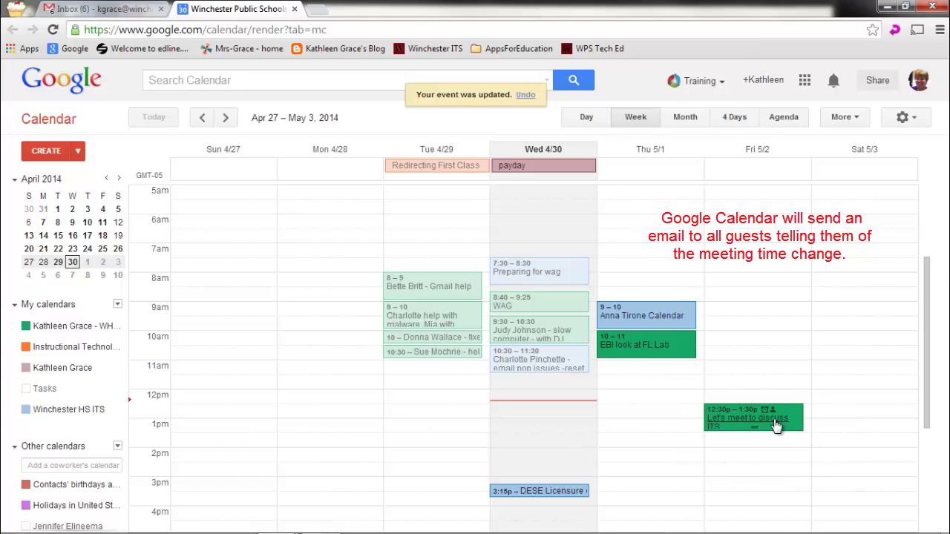
Step: Open the Friday meeting's details and delete it, notifying all guests
left_click(751, 420)
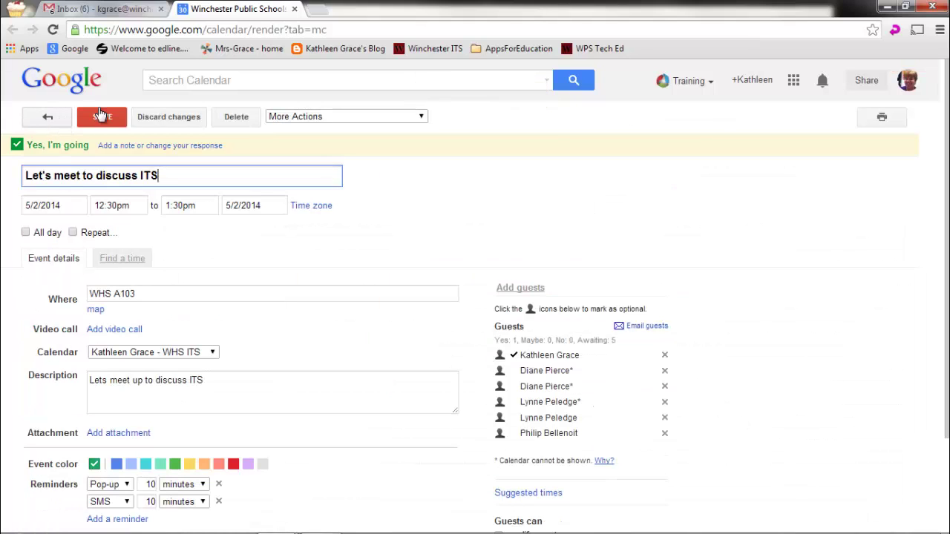
left_click(236, 122)
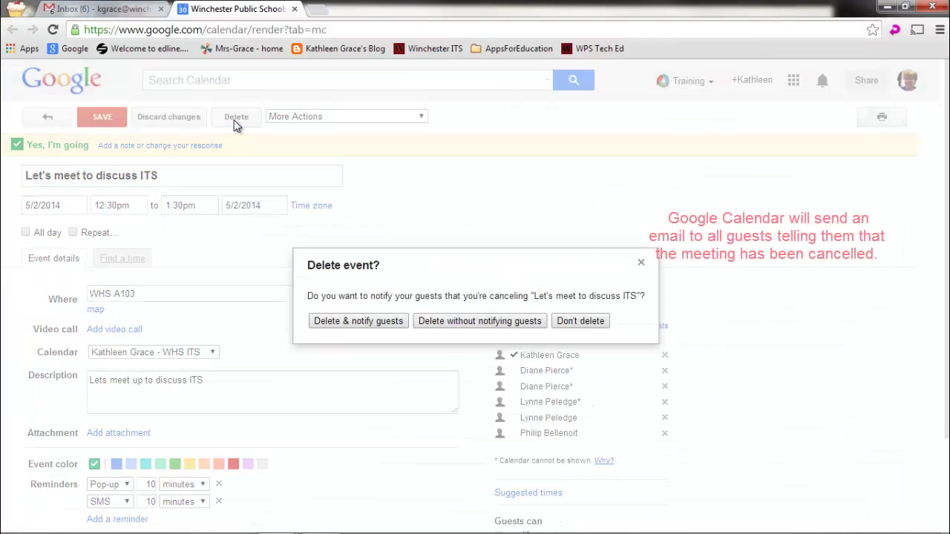
left_click(370, 328)
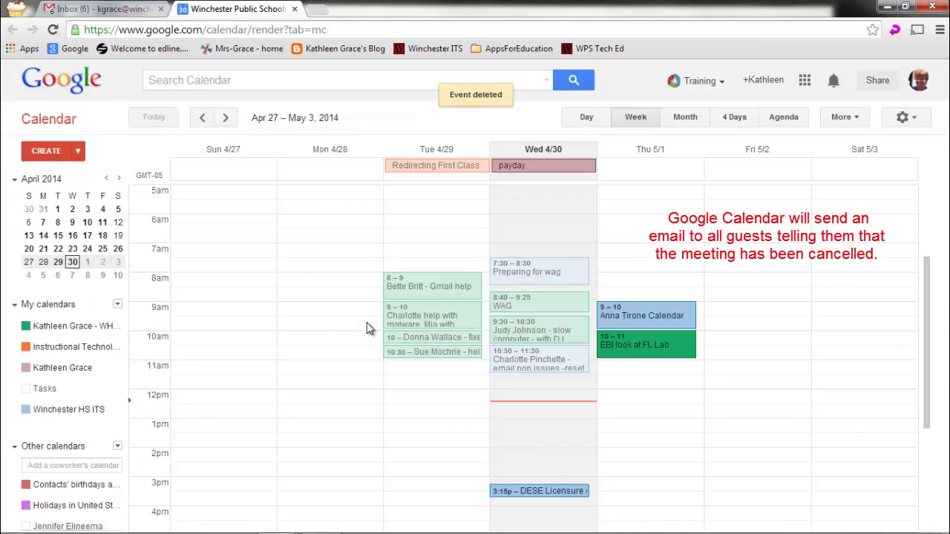